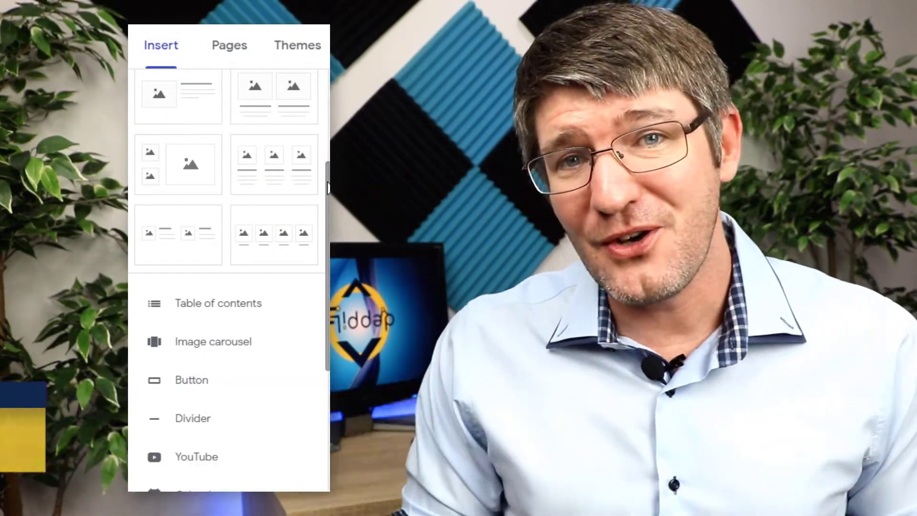
# Step: Choose Button in the Insert panel to bring up the Insert button dialog
pyautogui.click(172, 46)
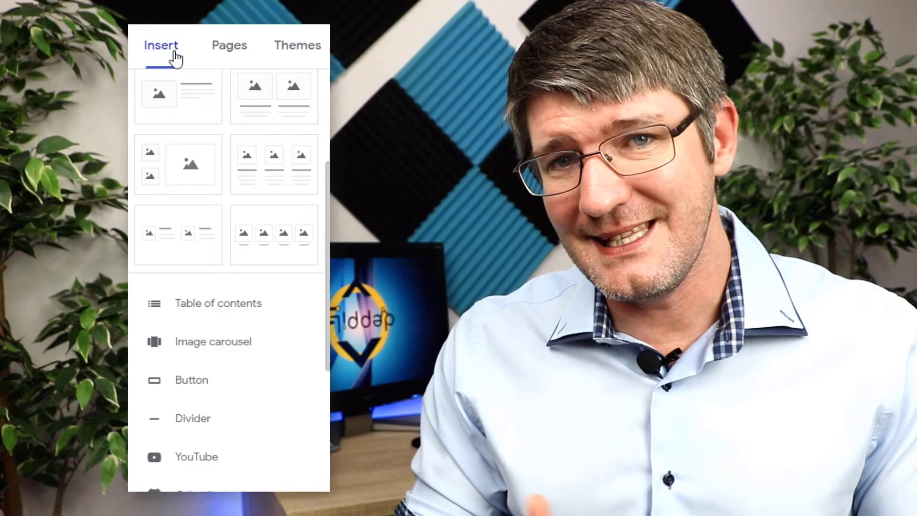
pyautogui.scroll(1, 224, 193)
pyautogui.scroll(-2, 224, 193)
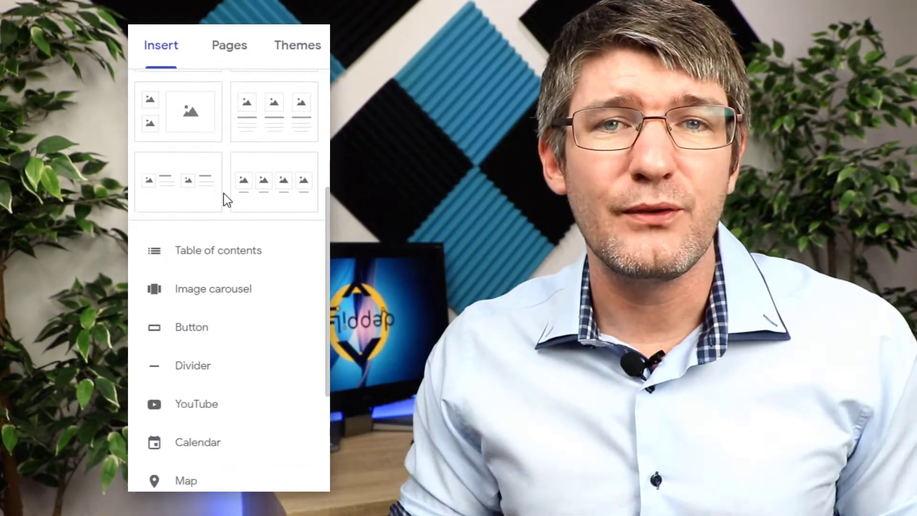
pyautogui.click(218, 334)
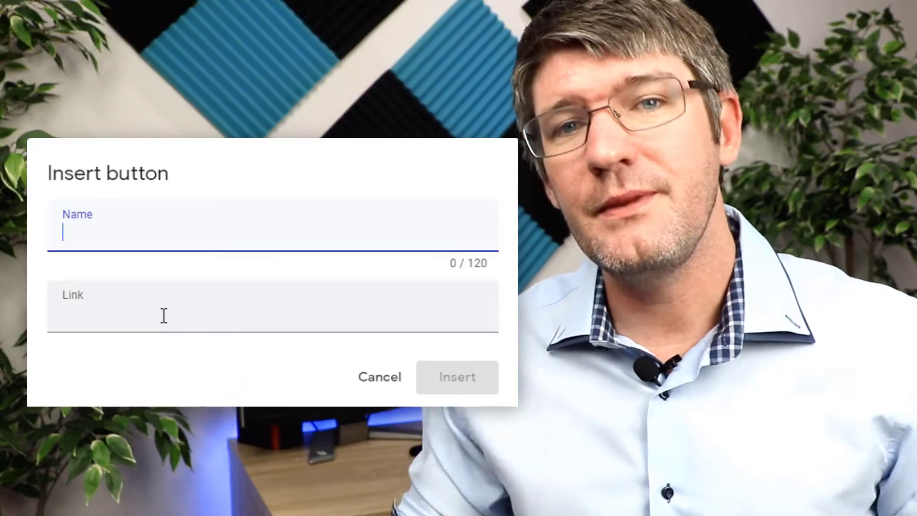
# Step: Enter flippedtutorials.com as the button's link and Test as its name
pyautogui.click(164, 315)
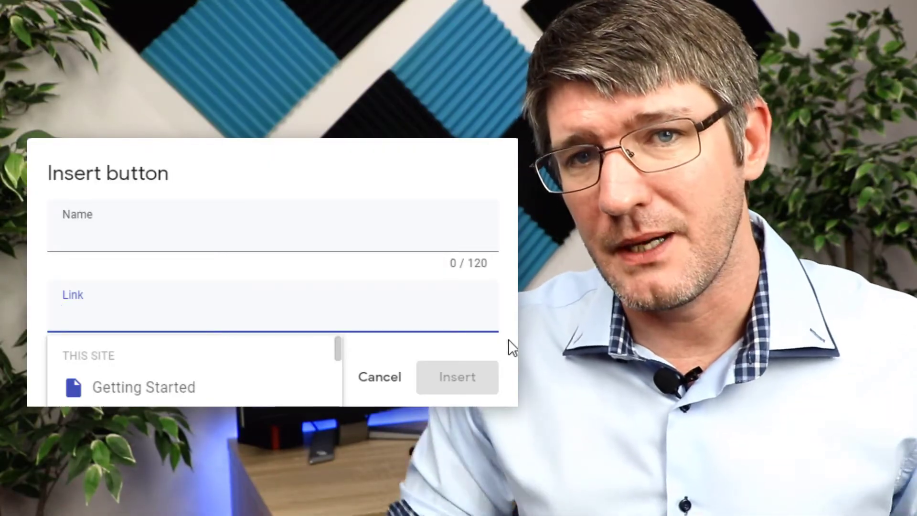
pyautogui.write('flipped')
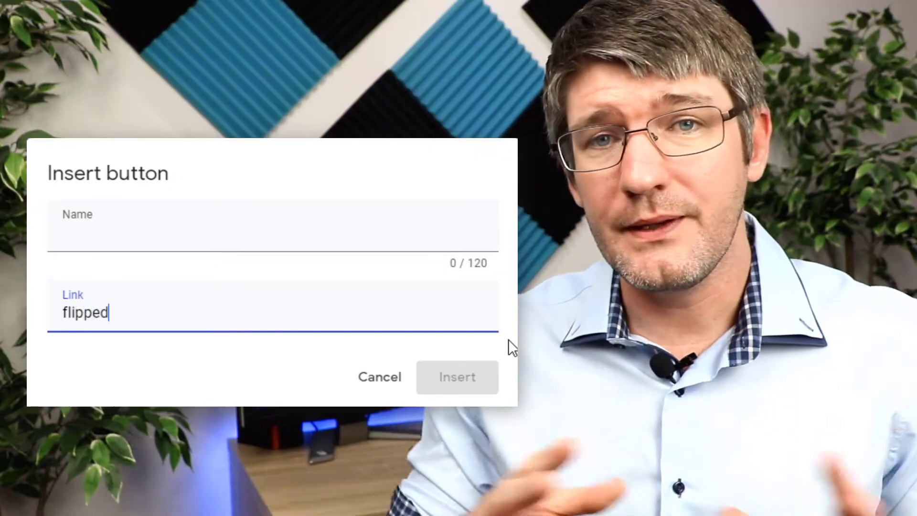
pyautogui.write('tutoria')
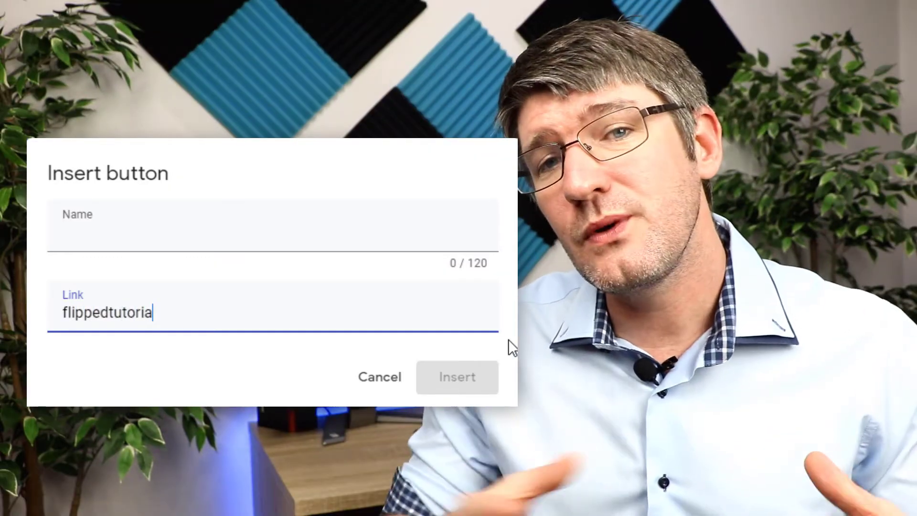
pyautogui.write('ls.')
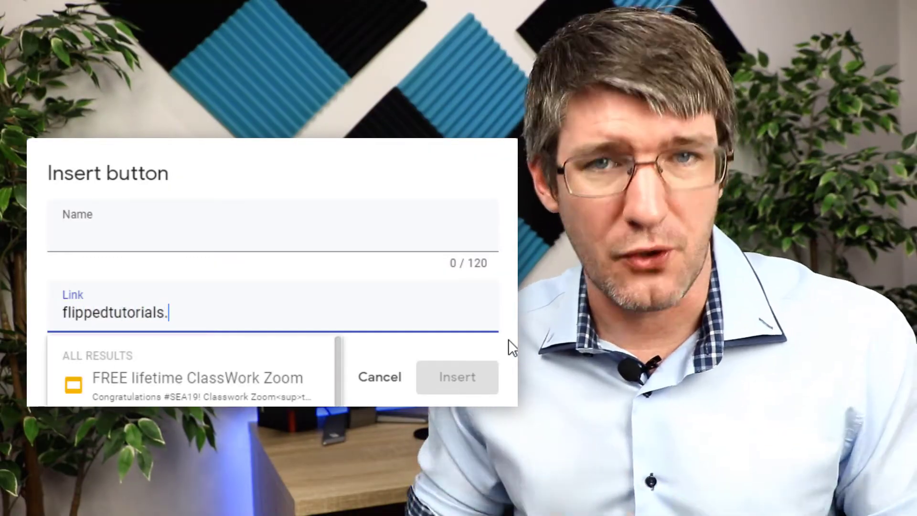
pyautogui.write('com')
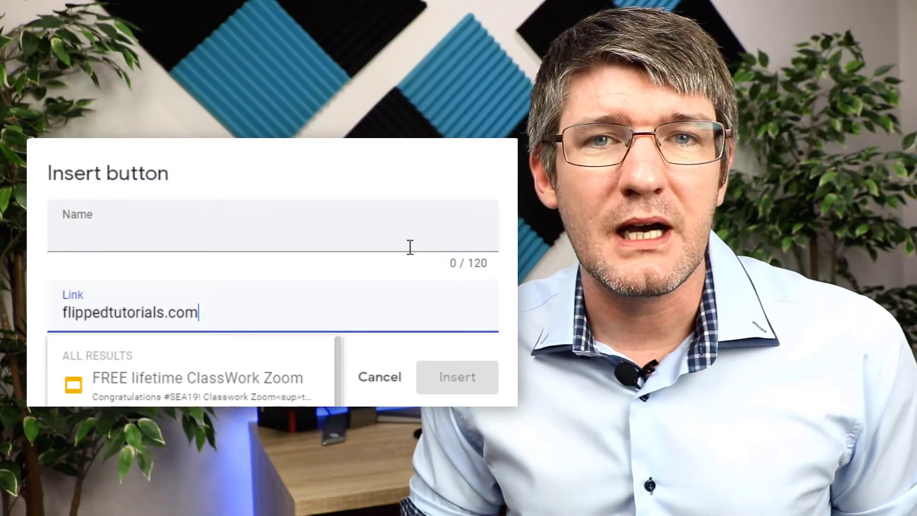
pyautogui.click(404, 242)
pyautogui.write('Test')
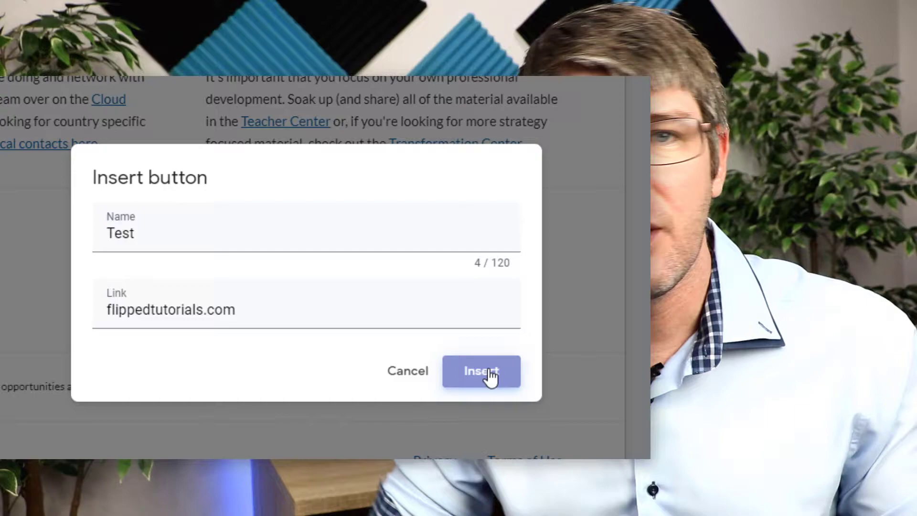
# Step: Insert the Test button and reopen it to confirm its name and link
pyautogui.click(466, 382)
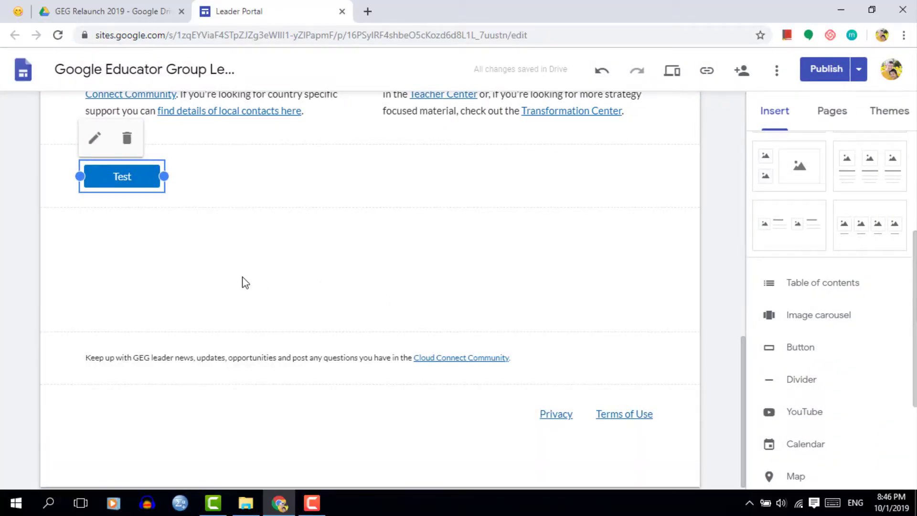
pyautogui.doubleClick(125, 172)
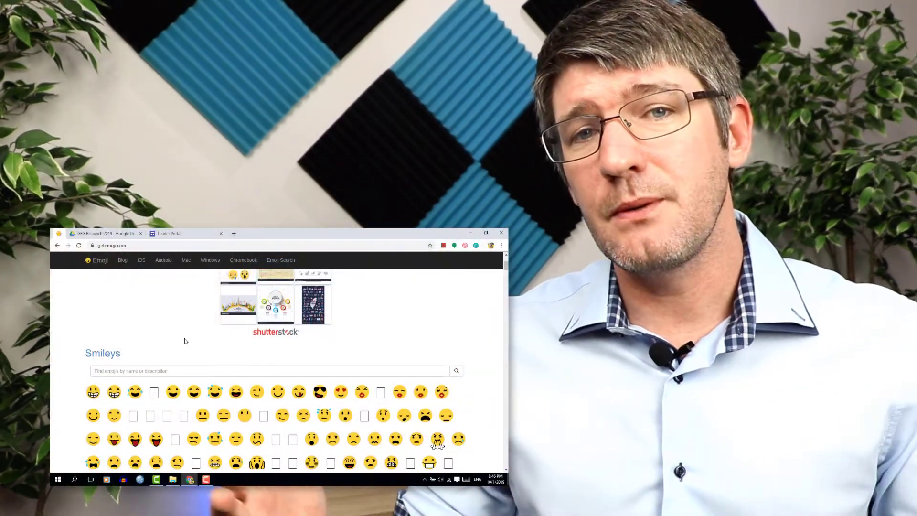
# Step: Browse the getemoji list, then search for the camera emoji by typing 'can'
pyautogui.scroll(-5, 185, 341)
pyautogui.scroll(-12, 186, 341)
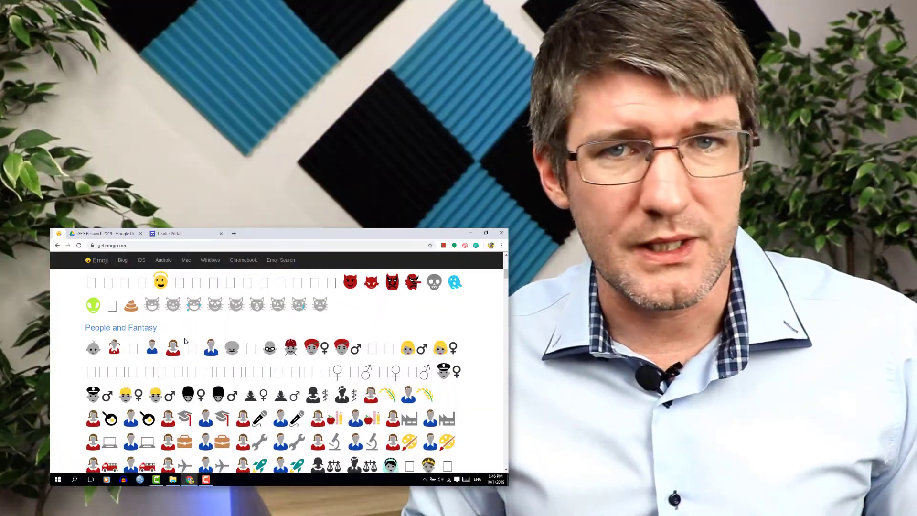
pyautogui.scroll(-10, 128, 420)
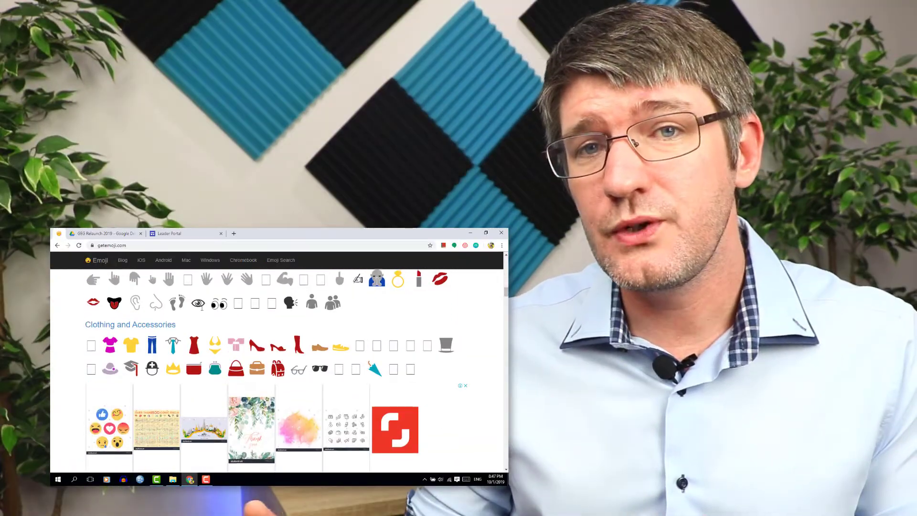
pyautogui.scroll(14, 128, 301)
pyautogui.scroll(15, 201, 308)
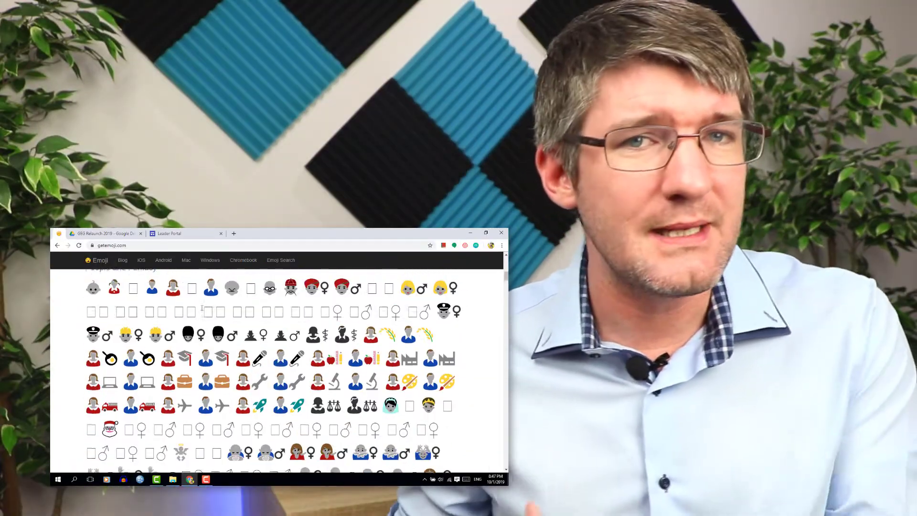
pyautogui.scroll(3, 195, 315)
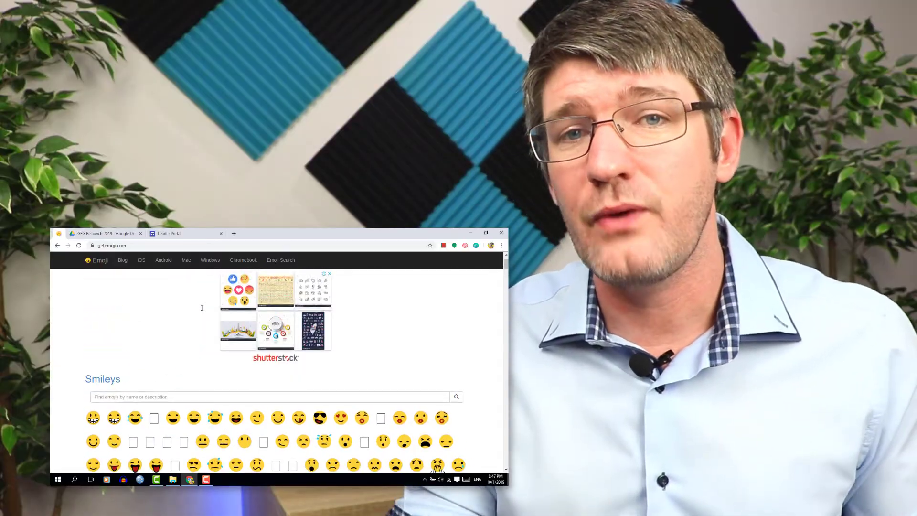
pyautogui.scroll(-3, 186, 334)
pyautogui.scroll(2, 175, 354)
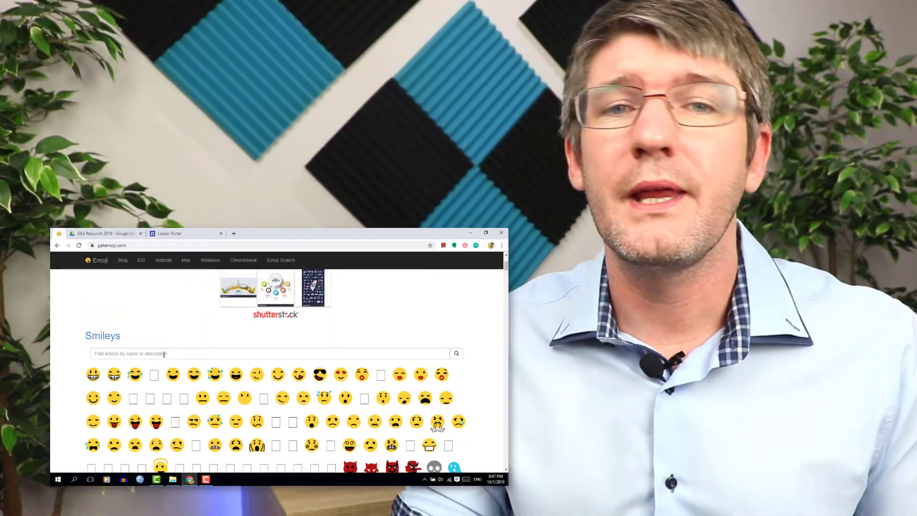
pyautogui.click(175, 354)
pyautogui.write('can')
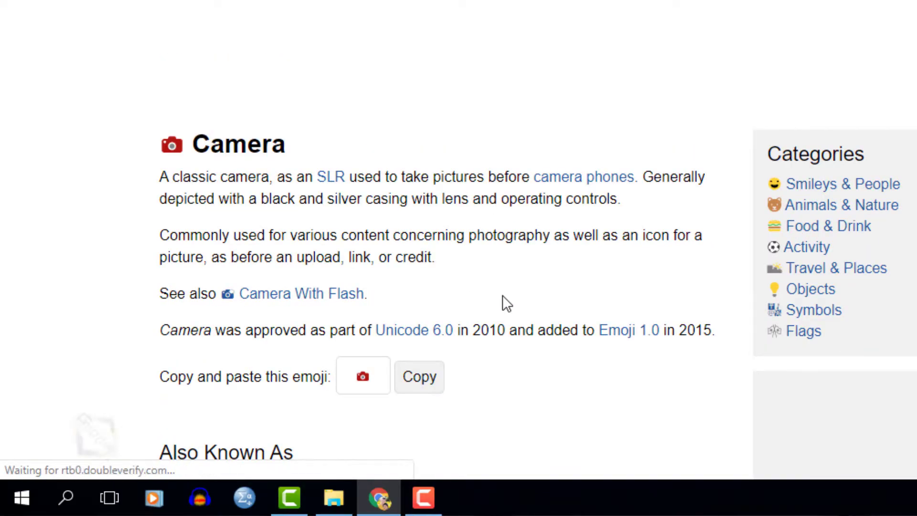
# Step: Copy the camera emoji and make it the button's label in place of 'Test'
pyautogui.click(423, 386)
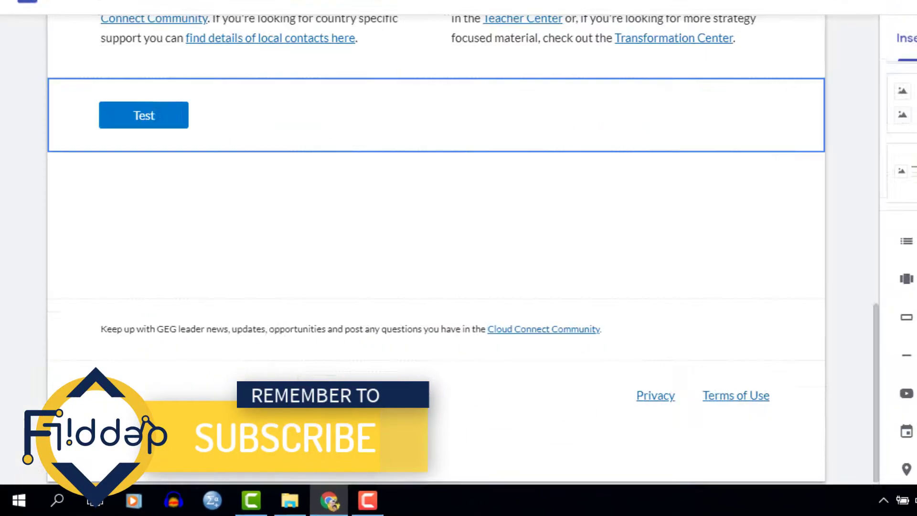
pyautogui.click(141, 179)
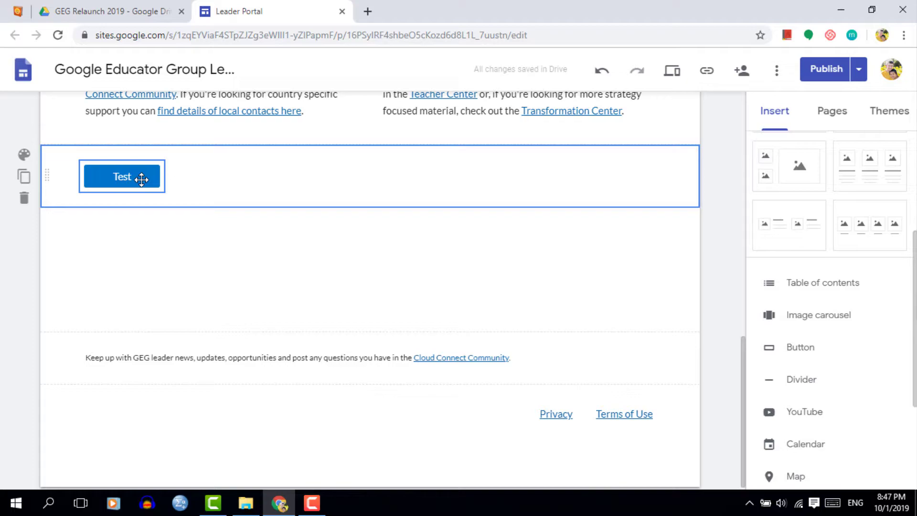
pyautogui.doubleClick(141, 179)
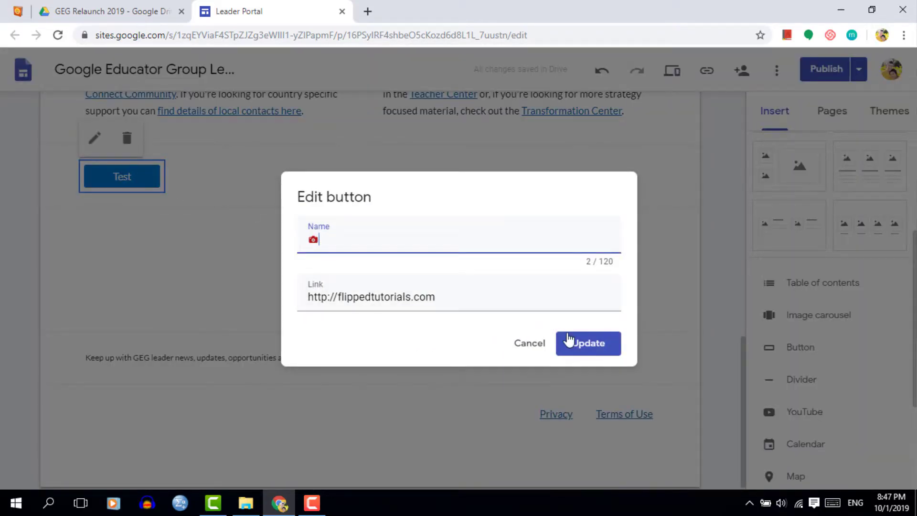
pyautogui.click(588, 344)
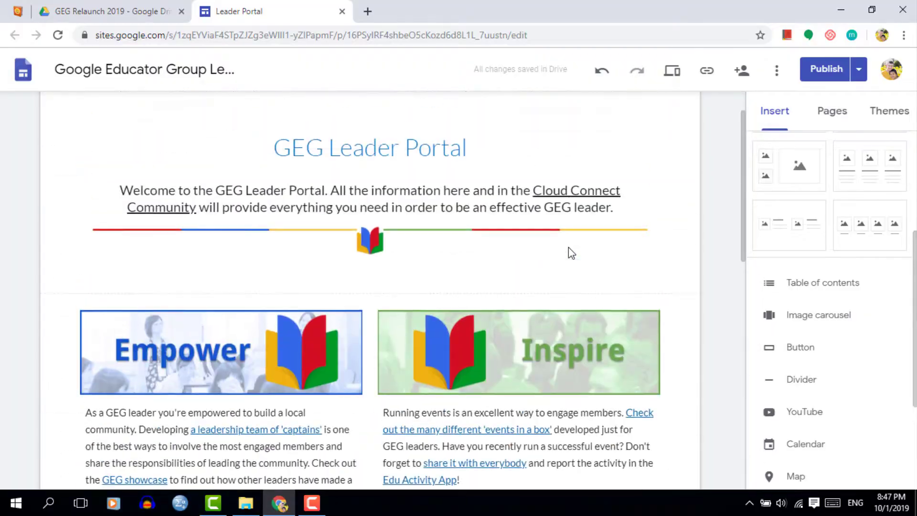
pyautogui.scroll(1, 569, 247)
# Step: Paste the camera emoji after 'Home' in the Home page's properties name
pyautogui.moveTo(483, 116)
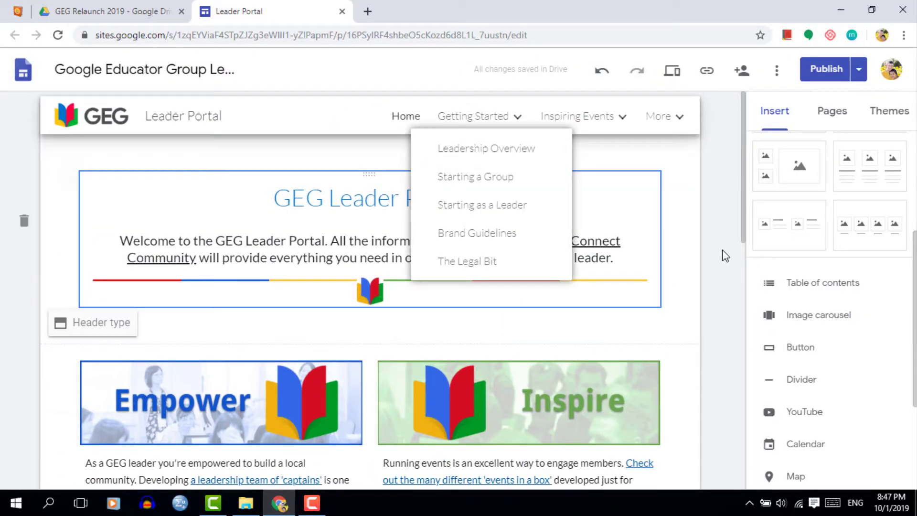
pyautogui.click(828, 115)
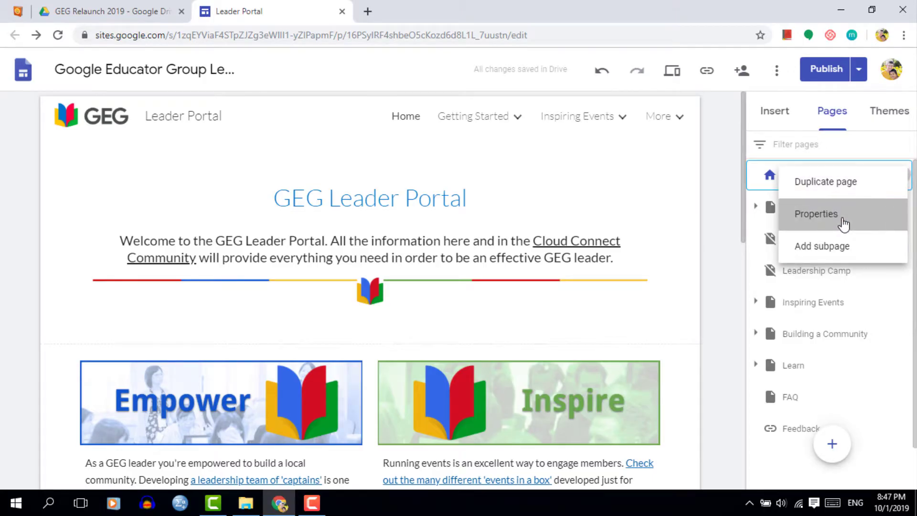
pyautogui.click(844, 222)
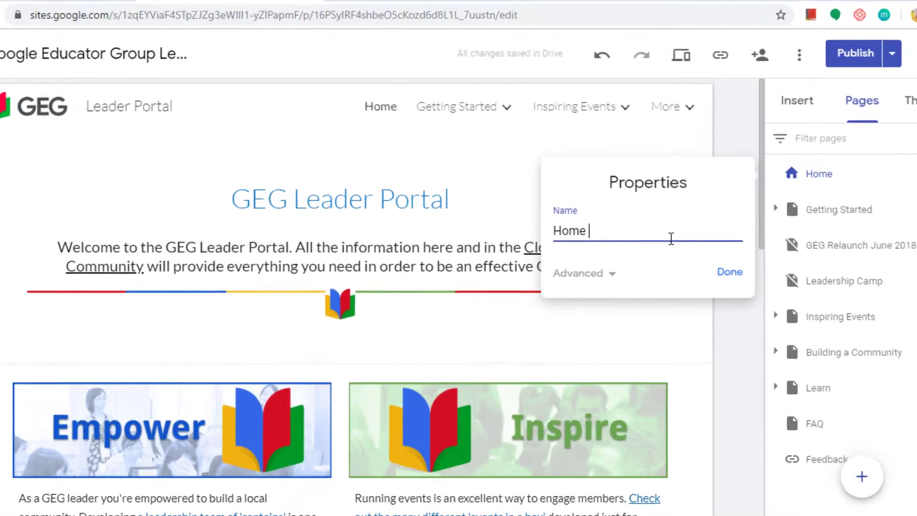
pyautogui.hotkey('ctrl', 'v')
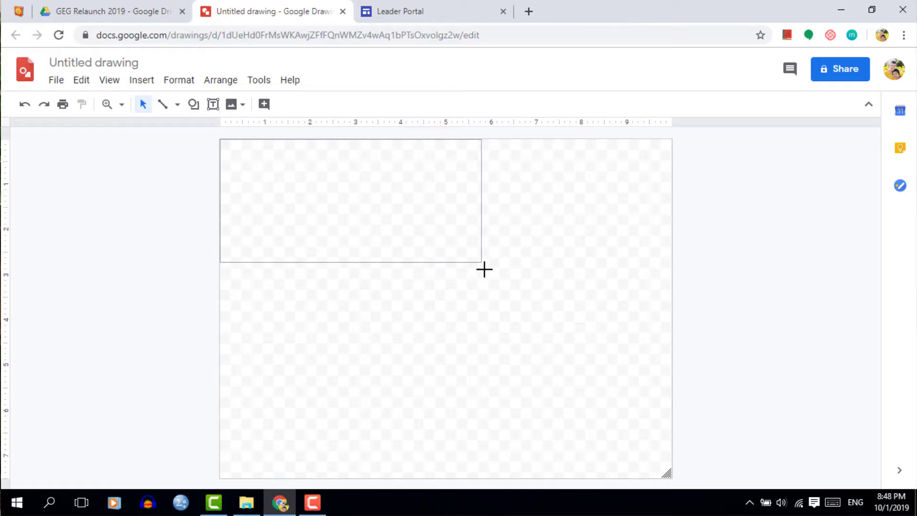
# Step: Shape the canvas into a wide banner and check its size in File > Page setup
pyautogui.moveTo(488, 251); pyautogui.dragTo(489, 251)
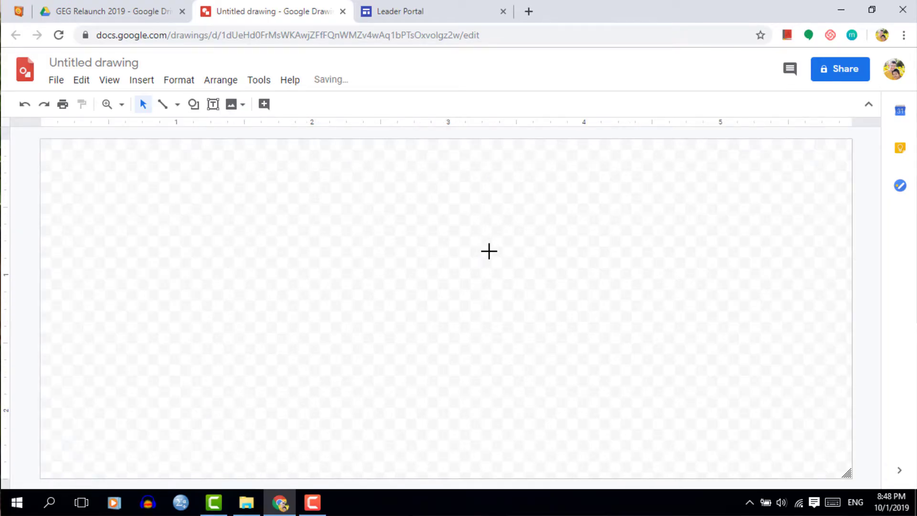
pyautogui.click(56, 81)
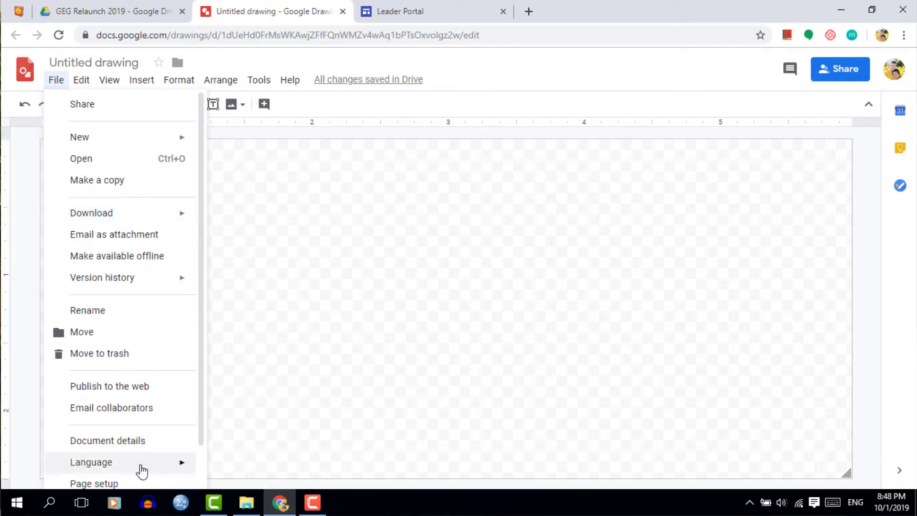
pyautogui.click(151, 483)
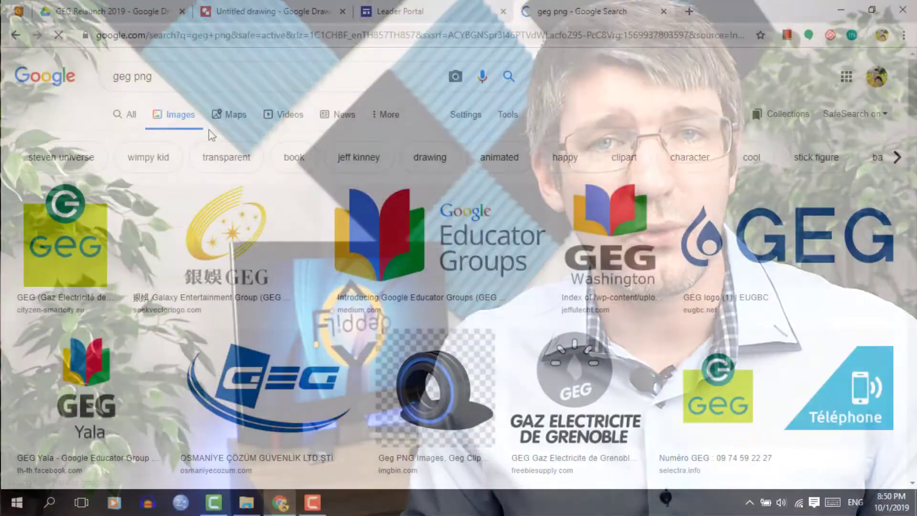
# Step: Copy the Google Educator Groups logo from the image results and paste it into the drawing
pyautogui.click(415, 217)
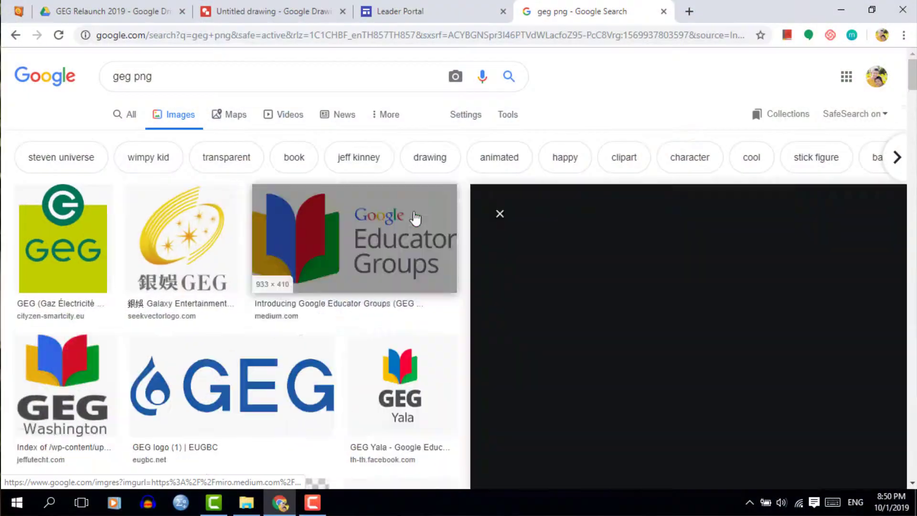
pyautogui.rightClick(686, 170)
pyautogui.click(690, 324)
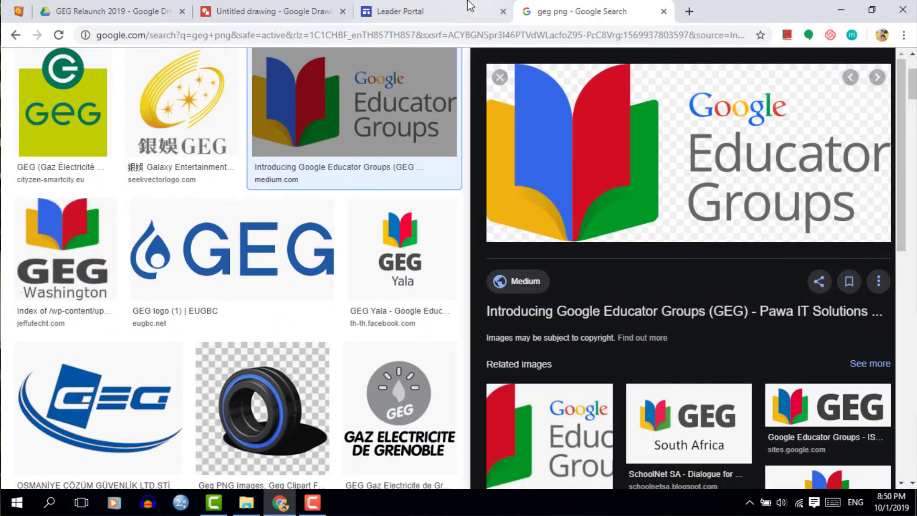
pyautogui.click(293, 12)
pyautogui.hotkey('ctrl', 'v')
# Step: Crop the logo down to just the book icon and move it to the canvas's right side
pyautogui.click(375, 104)
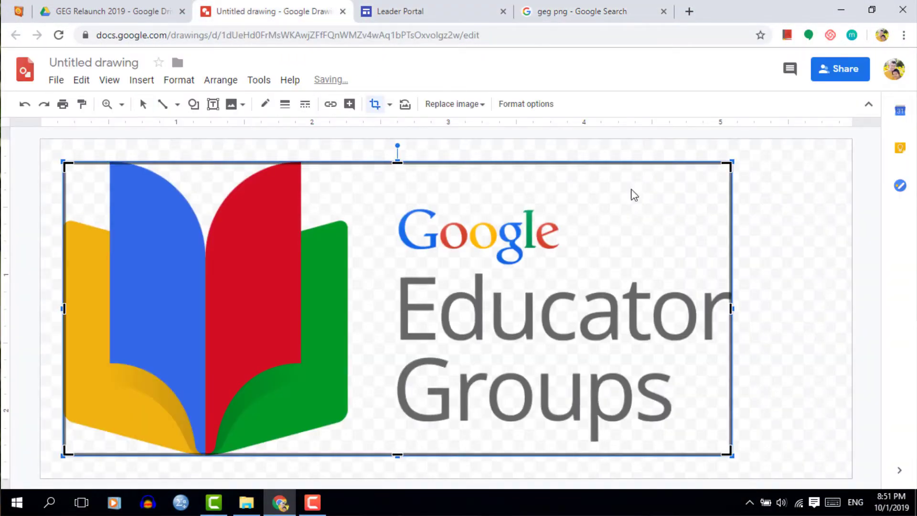
pyautogui.moveTo(734, 315); pyautogui.dragTo(392, 262)
pyautogui.press('Return')
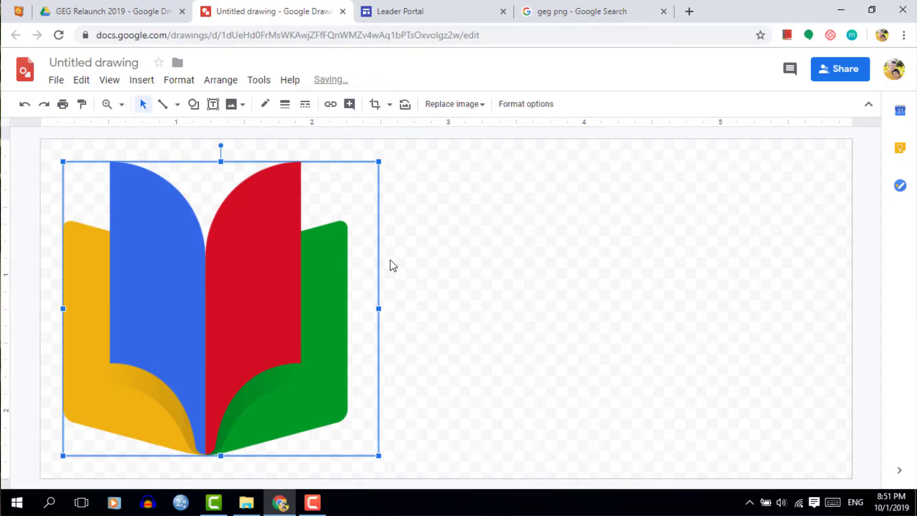
pyautogui.moveTo(532, 302); pyautogui.dragTo(731, 297)
pyautogui.moveTo(731, 297); pyautogui.dragTo(731, 296)
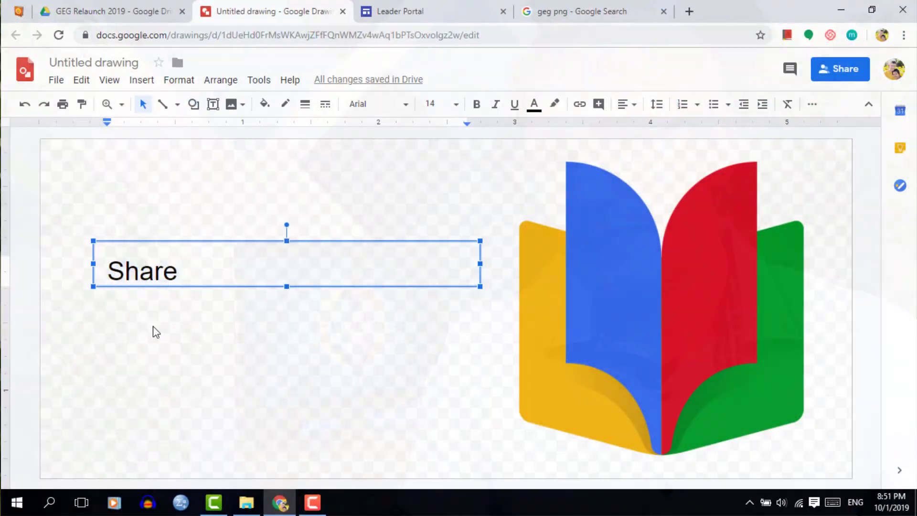
# Step: Make 'Share' 70 pt Droid Sans, widening its box to one line and moving it higher
pyautogui.hotkey('ctrl', 'a')
pyautogui.click(385, 110)
pyautogui.click(422, 222)
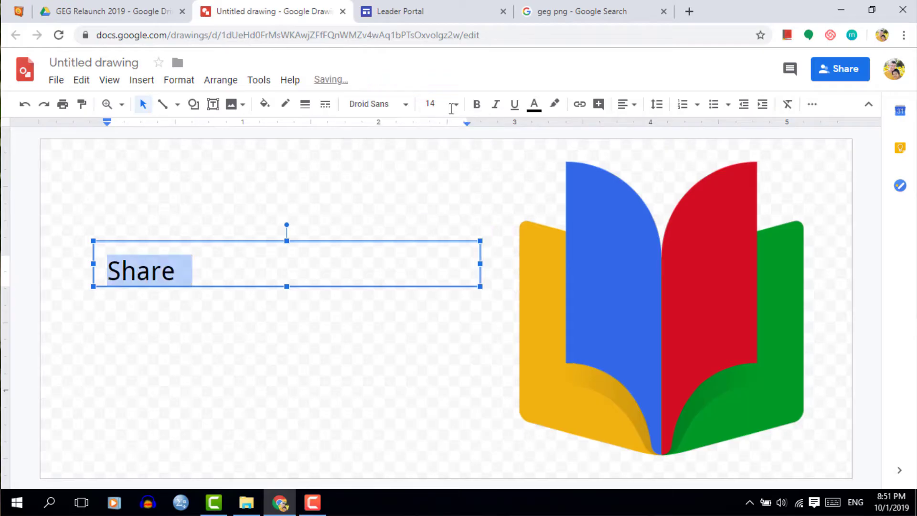
pyautogui.click(451, 104)
pyautogui.click(435, 449)
pyautogui.moveTo(480, 263); pyautogui.dragTo(623, 263)
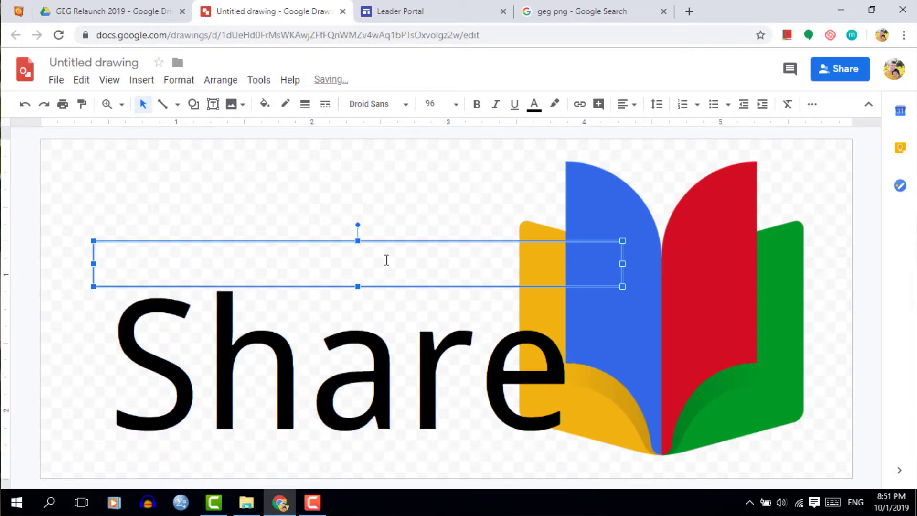
pyautogui.moveTo(272, 180); pyautogui.dragTo(315, 222)
pyautogui.click(435, 105)
pyautogui.press('Return')
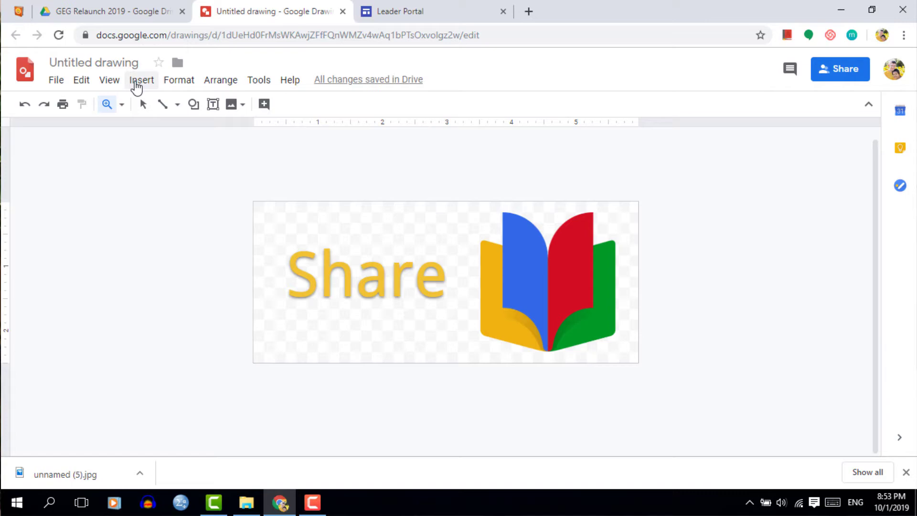
# Step: Upload the photo unnamed (5) and enlarge it to cover the whole canvas
pyautogui.click(136, 82)
pyautogui.moveTo(185, 113)
pyautogui.click(309, 110)
pyautogui.click(239, 229)
pyautogui.doubleClick(240, 227)
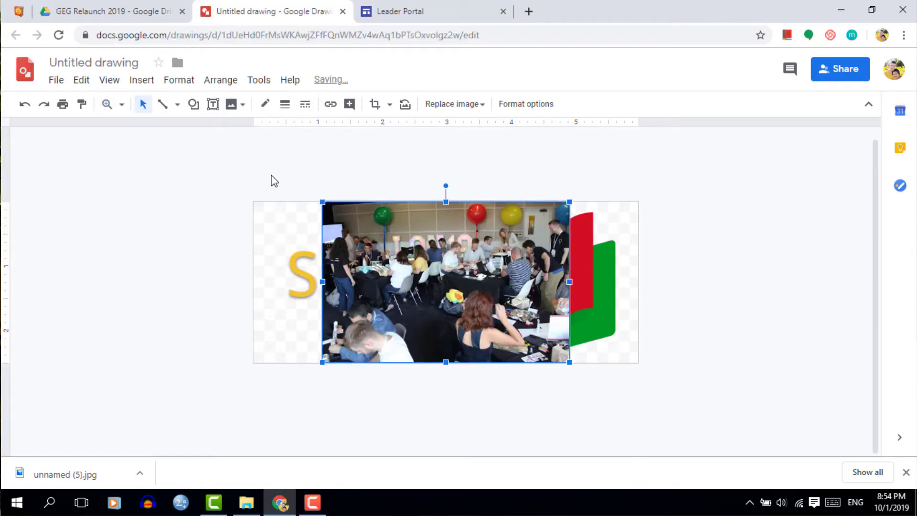
pyautogui.moveTo(274, 184); pyautogui.dragTo(254, 170)
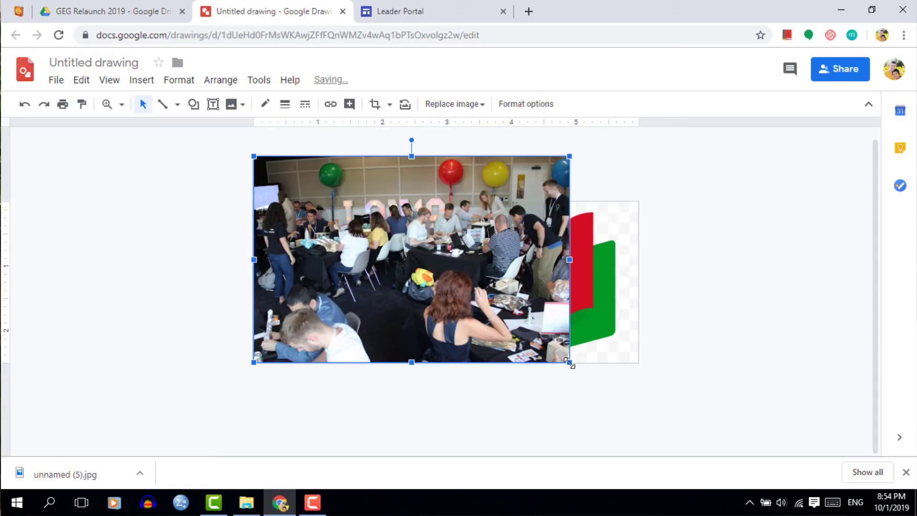
pyautogui.moveTo(648, 401); pyautogui.dragTo(645, 405)
# Step: Crop the top and bottom strips off the photo
pyautogui.click(375, 106)
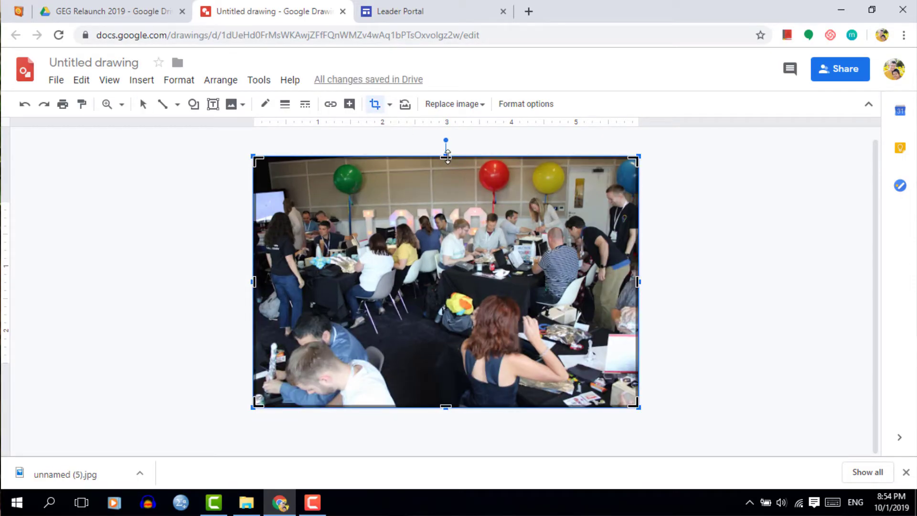
pyautogui.moveTo(454, 199); pyautogui.dragTo(454, 202)
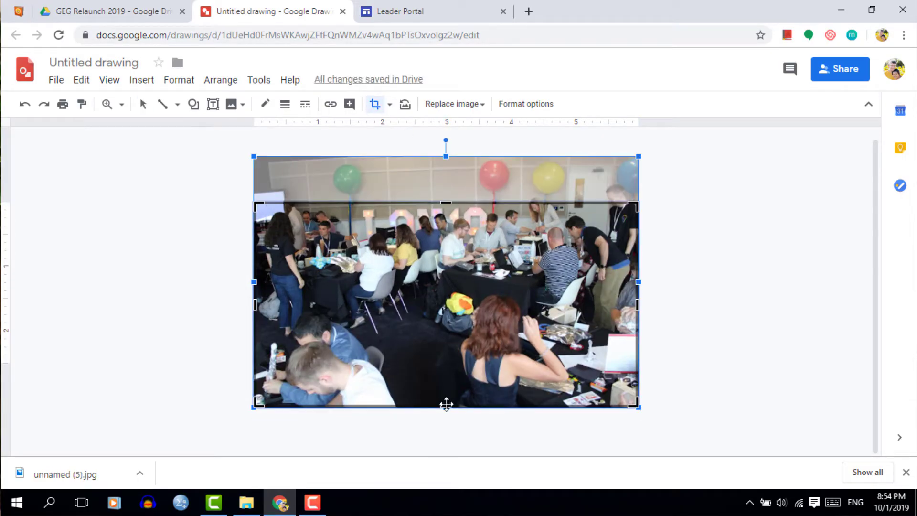
pyautogui.moveTo(463, 359); pyautogui.dragTo(463, 361)
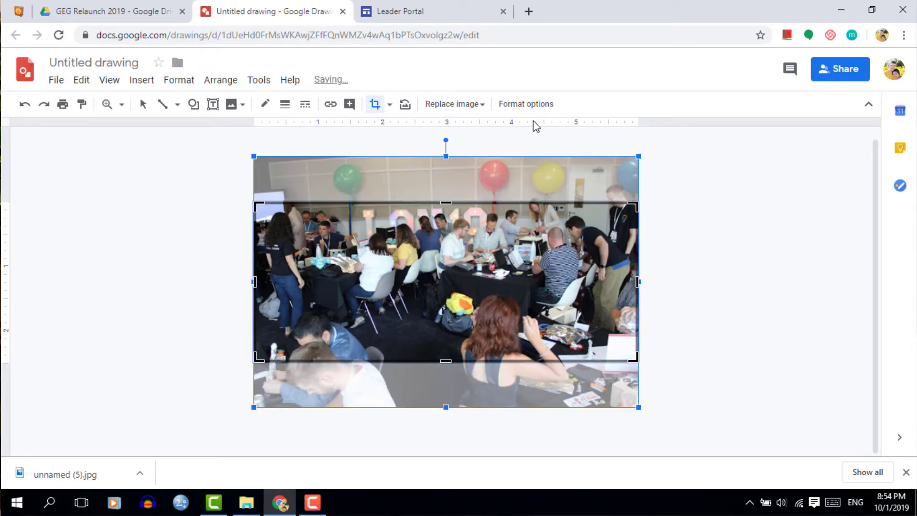
# Step: Apply the crop, recolor the photo to yellow Light 4, and set its transparency to about 52%
pyautogui.press('Return')
pyautogui.click(531, 106)
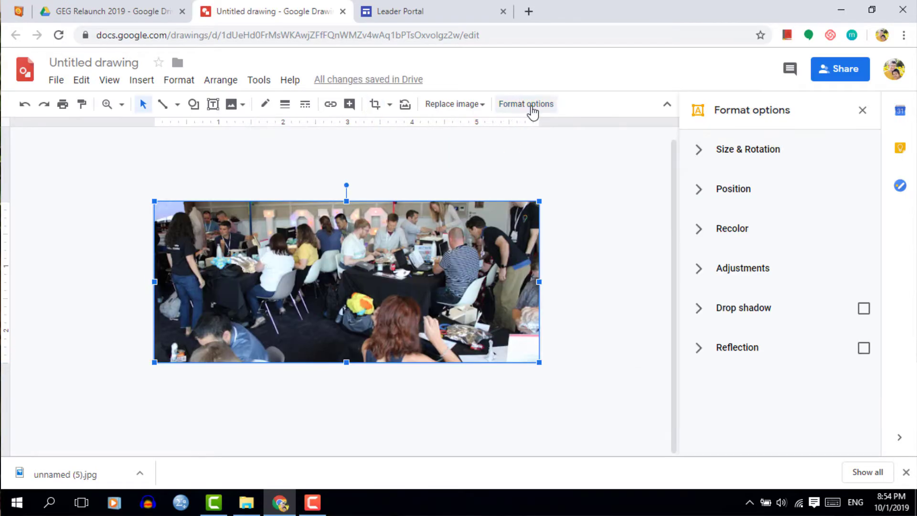
pyautogui.click(742, 230)
pyautogui.click(754, 267)
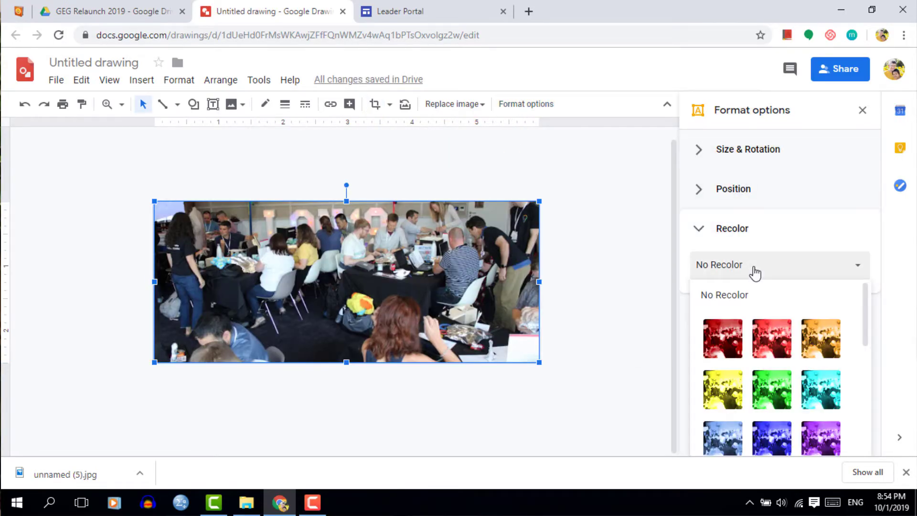
pyautogui.click(727, 391)
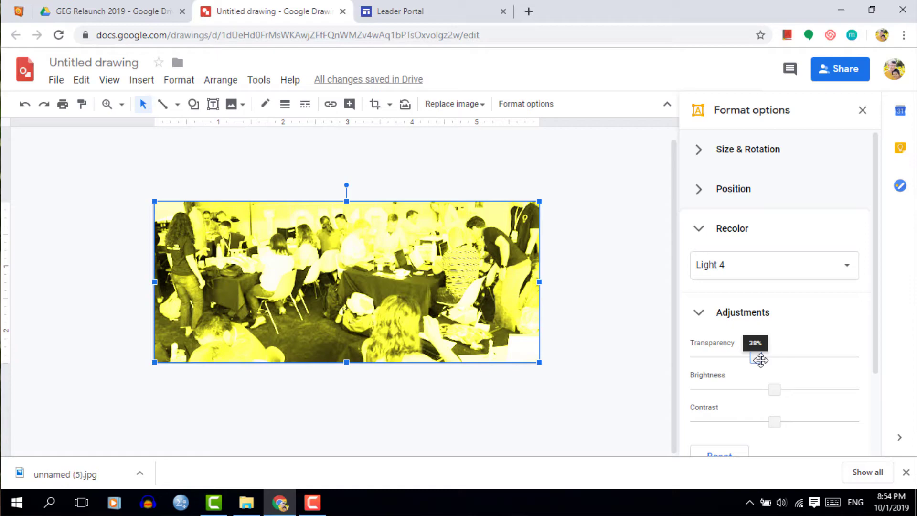
pyautogui.moveTo(761, 359); pyautogui.dragTo(780, 359)
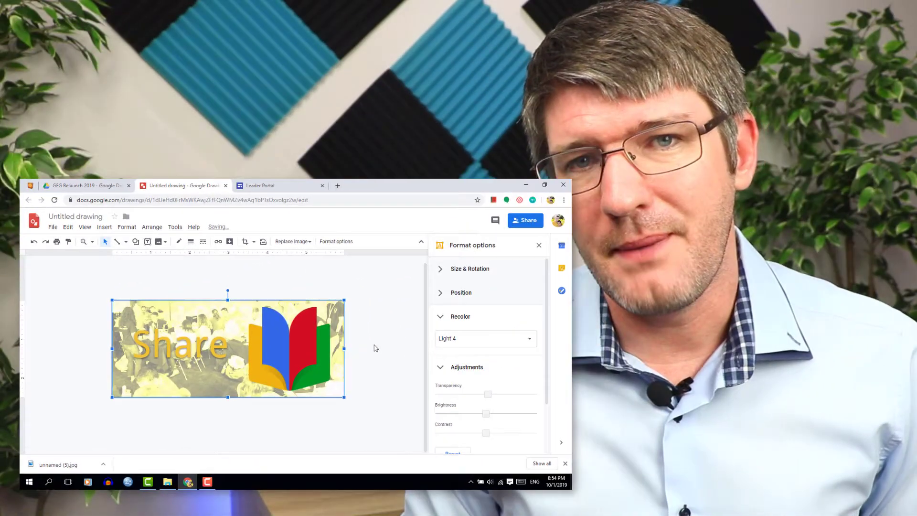
pyautogui.click(338, 356)
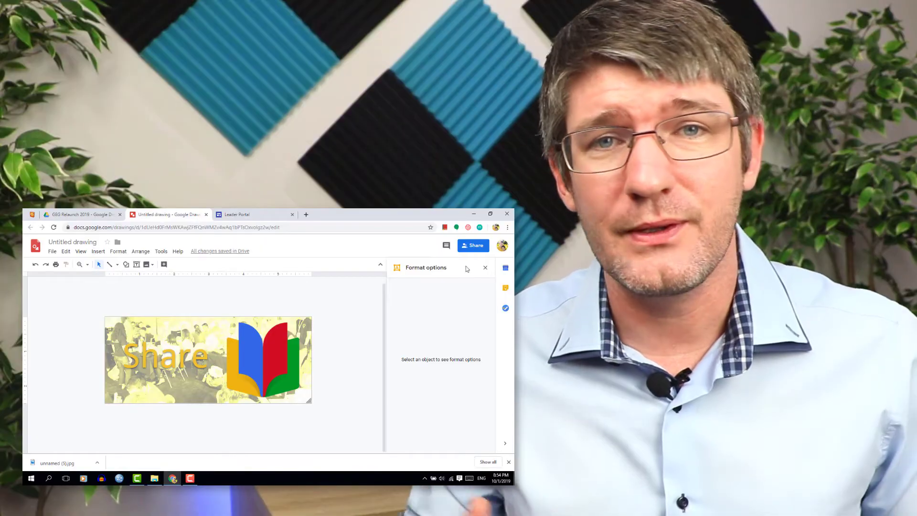
pyautogui.click(485, 268)
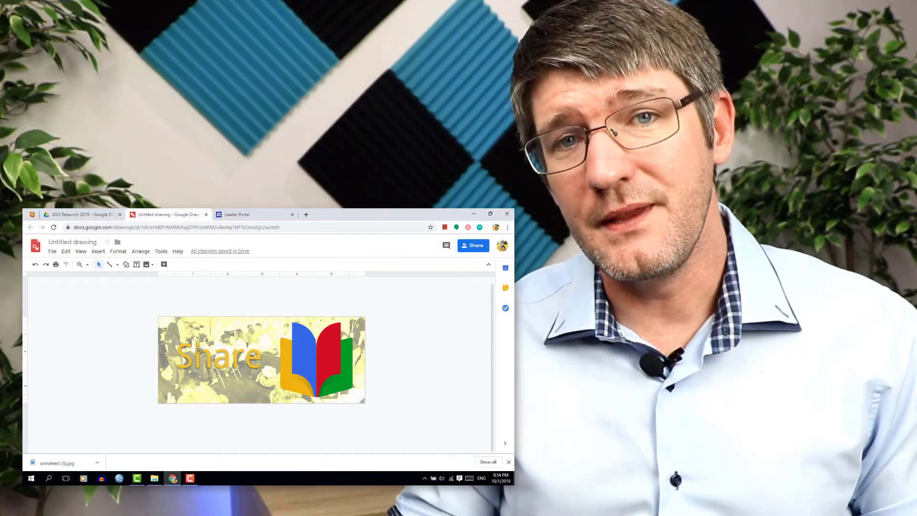
pyautogui.click(161, 334)
pyautogui.click(304, 264)
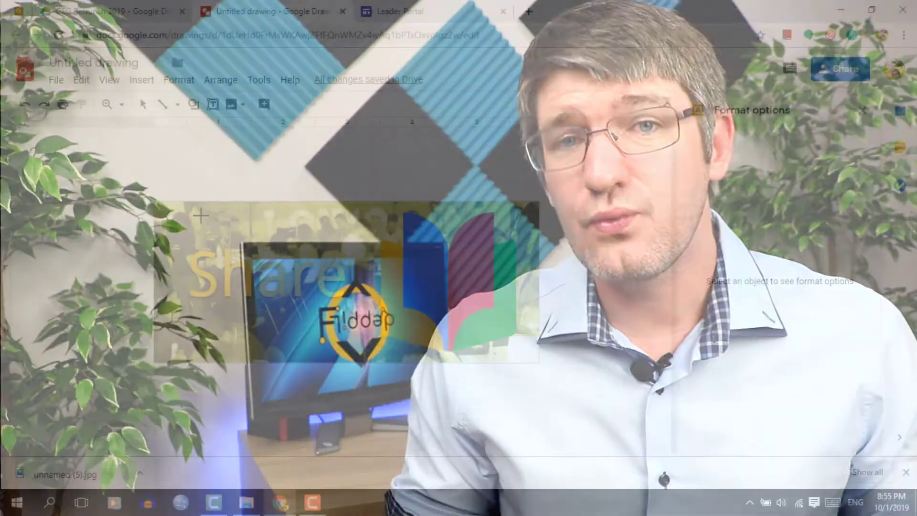
# Step: Draw a text box and stretch it to cover the whole Share image
pyautogui.moveTo(462, 321); pyautogui.dragTo(539, 317)
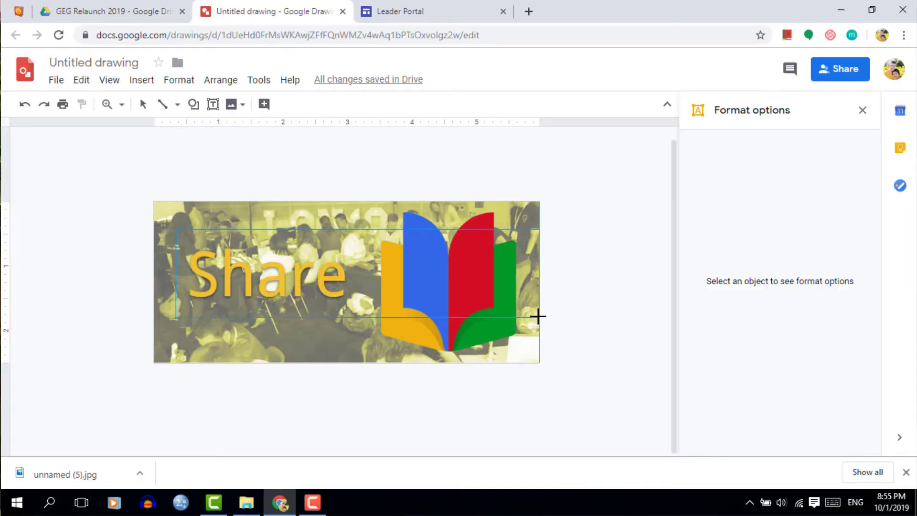
pyautogui.moveTo(155, 206); pyautogui.dragTo(153, 202)
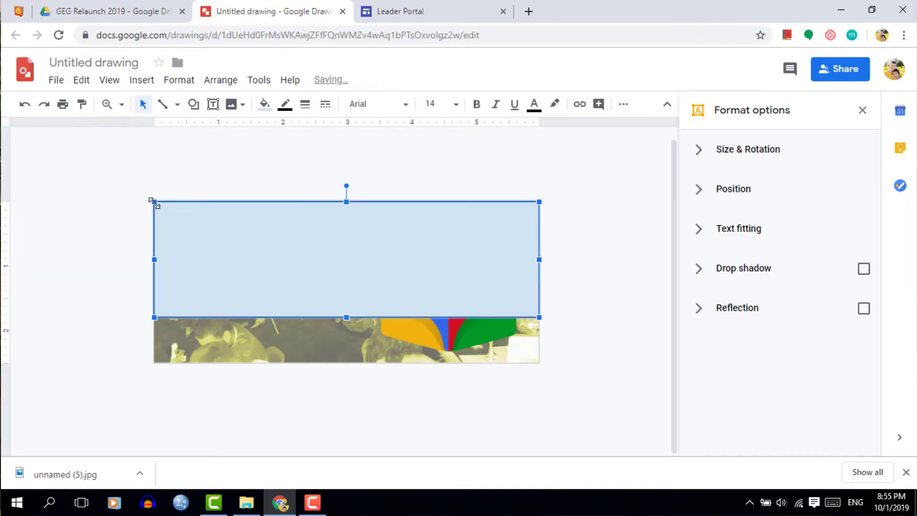
pyautogui.moveTo(356, 354); pyautogui.dragTo(357, 359)
# Step: Give the box a gold 8px border and a transparent fill
pyautogui.click(286, 105)
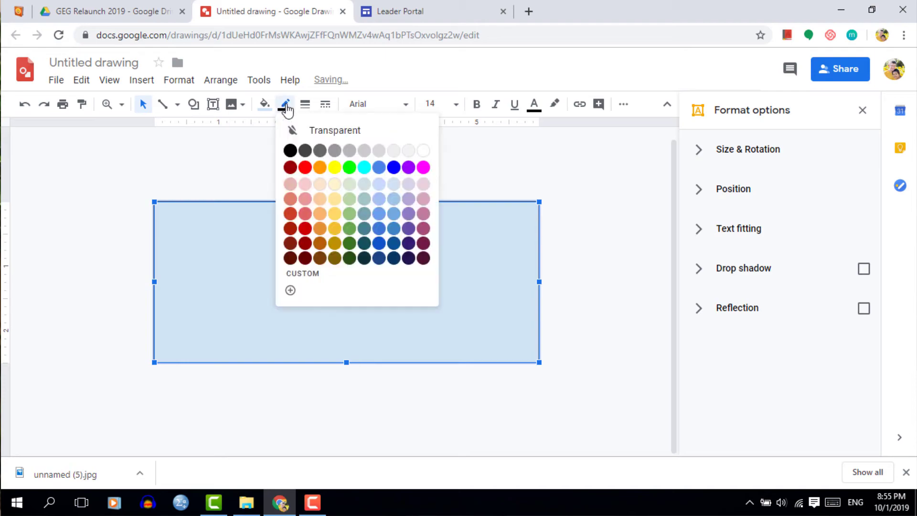
pyautogui.click(335, 229)
pyautogui.click(306, 104)
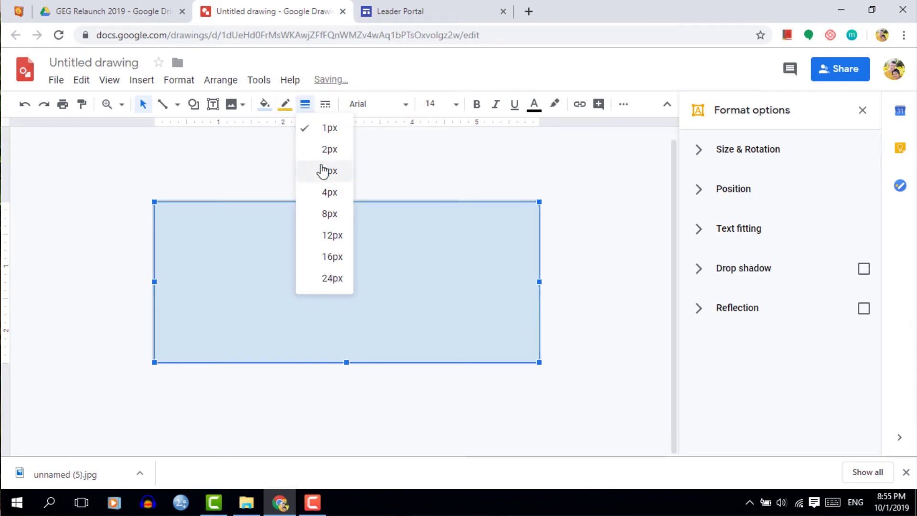
pyautogui.click(332, 215)
pyautogui.click(265, 104)
pyautogui.click(293, 155)
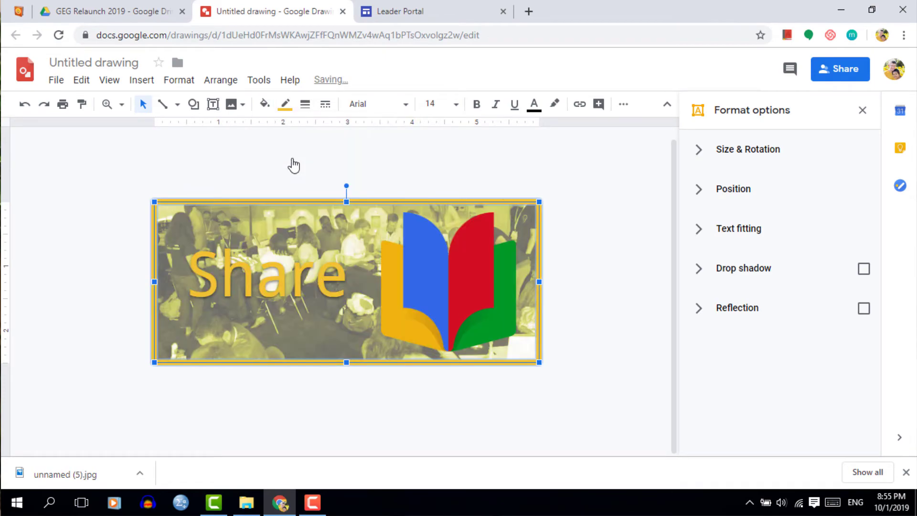
pyautogui.click(586, 248)
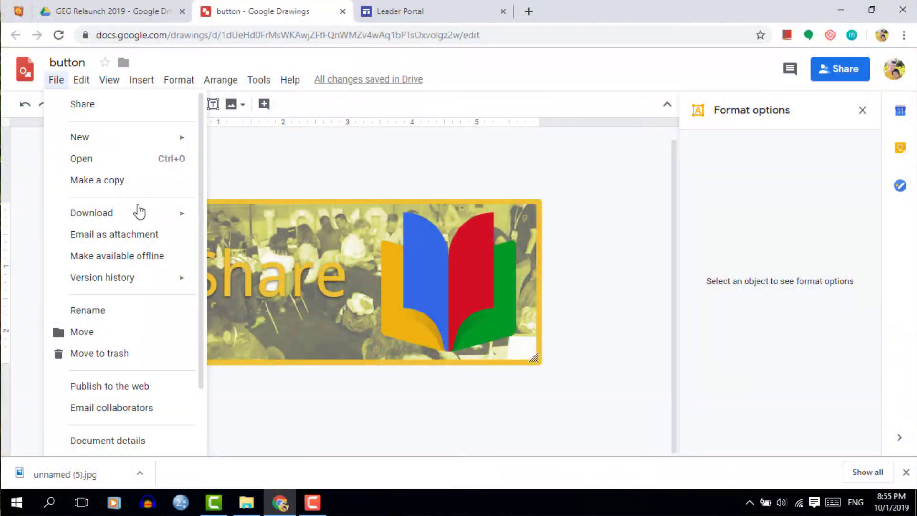
# Step: Download the drawing as a PNG image, button.png
pyautogui.moveTo(146, 218)
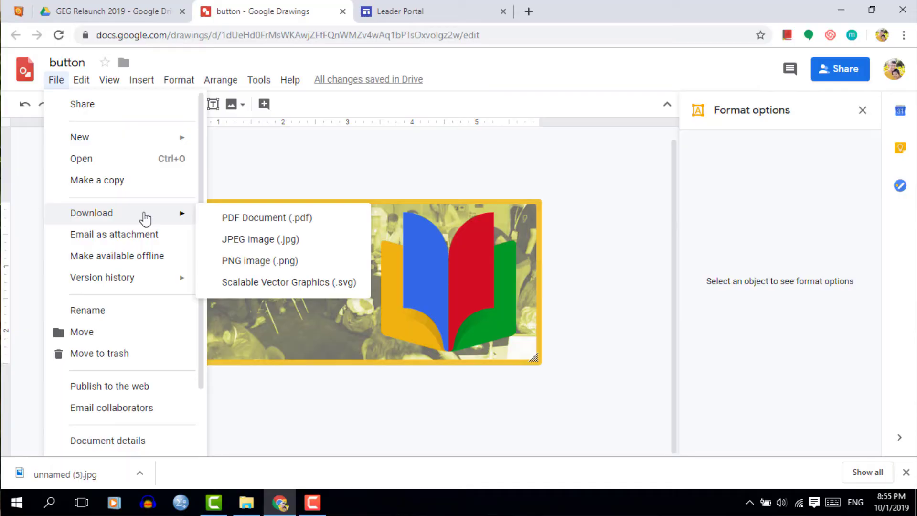
pyautogui.click(258, 267)
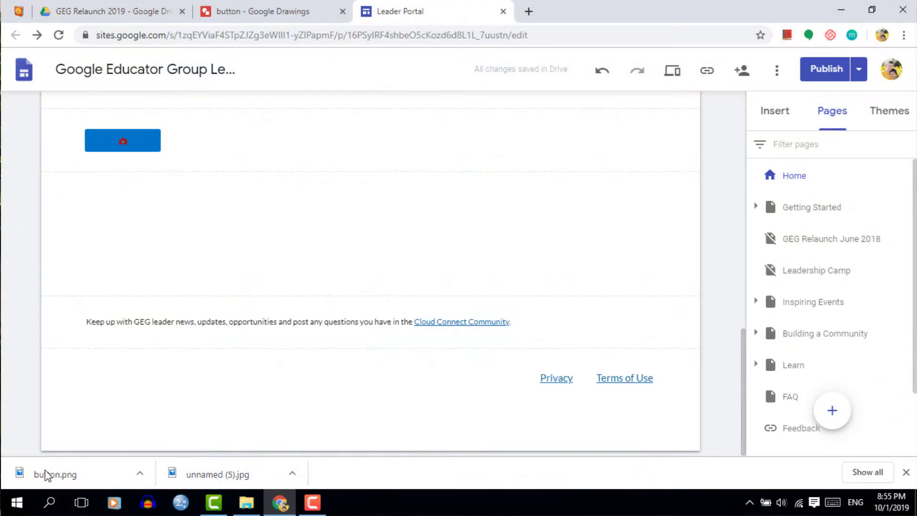
# Step: Drop button.png onto the page beside the blue emoji button and show it uncropped
pyautogui.moveTo(46, 475); pyautogui.dragTo(240, 157)
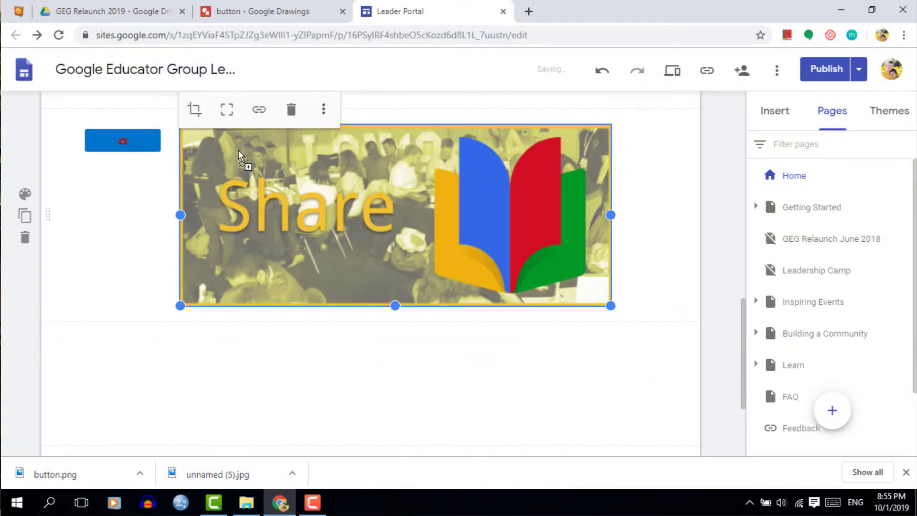
pyautogui.moveTo(604, 303); pyautogui.dragTo(358, 184)
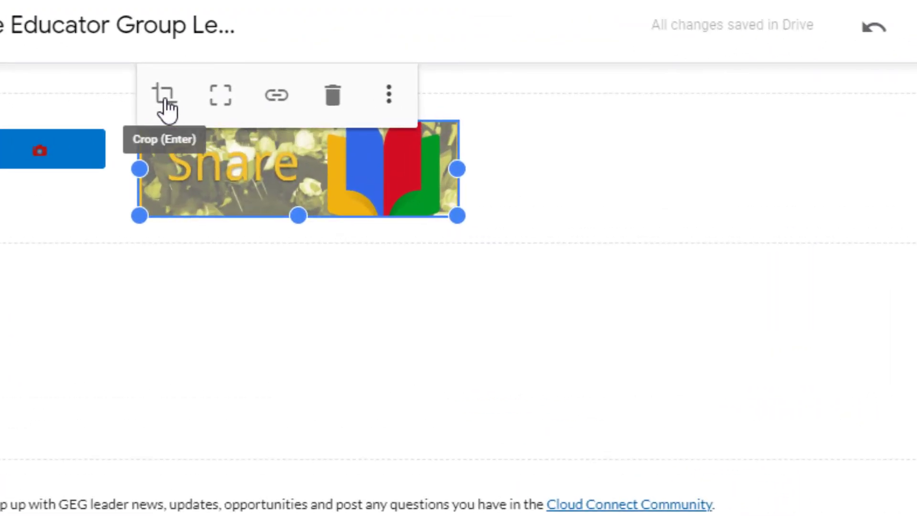
pyautogui.click(222, 98)
pyautogui.click(475, 187)
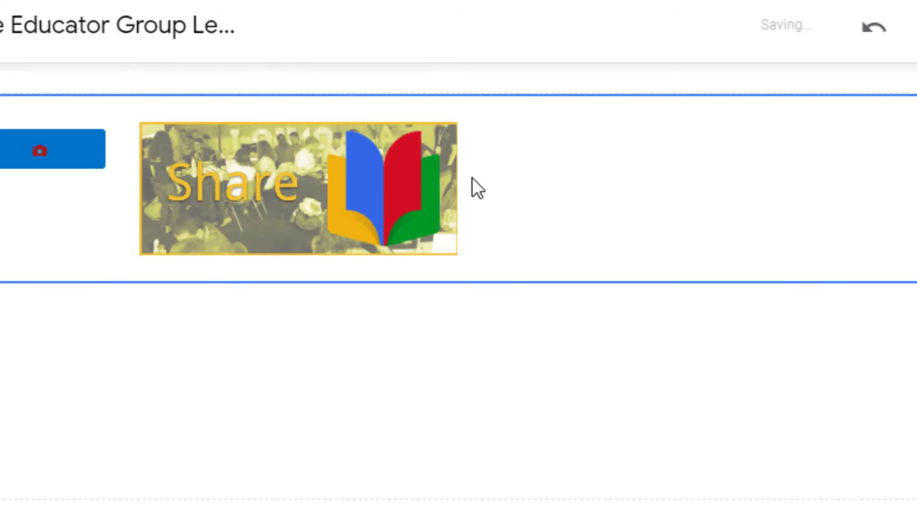
# Step: Add a flippedtutorials.com link to the Share image
pyautogui.click(363, 186)
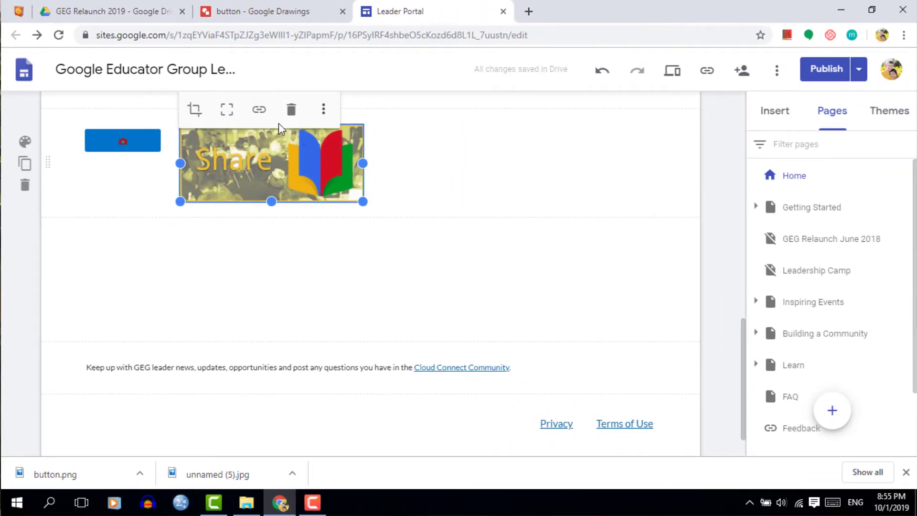
pyautogui.click(258, 111)
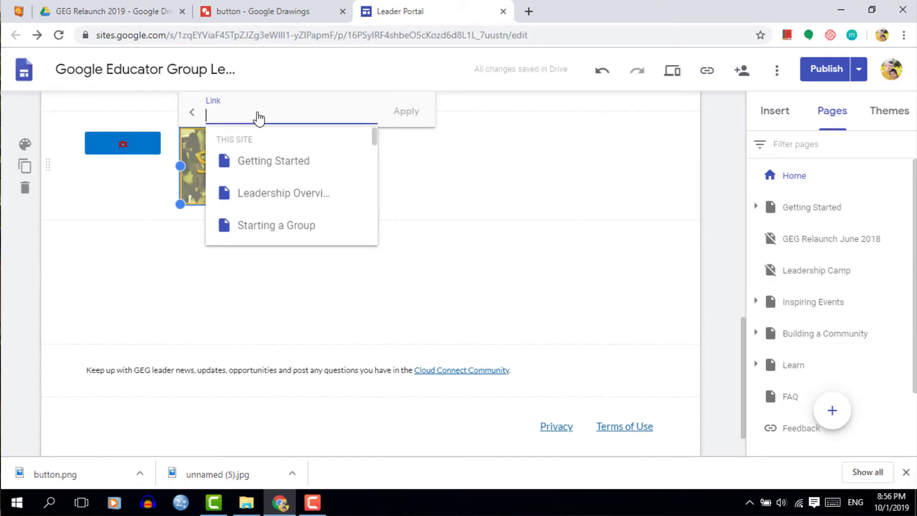
pyautogui.write('flippedtutori')
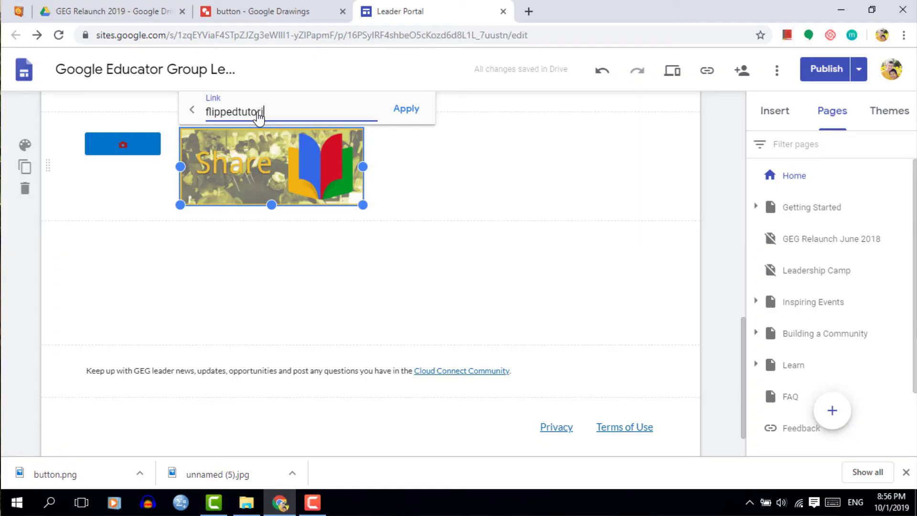
pyautogui.write('als.com')
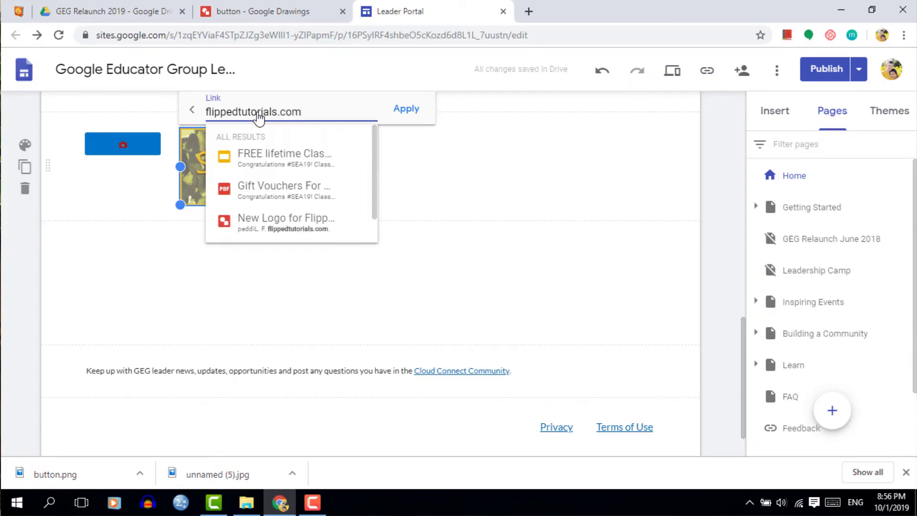
pyautogui.press('Return')
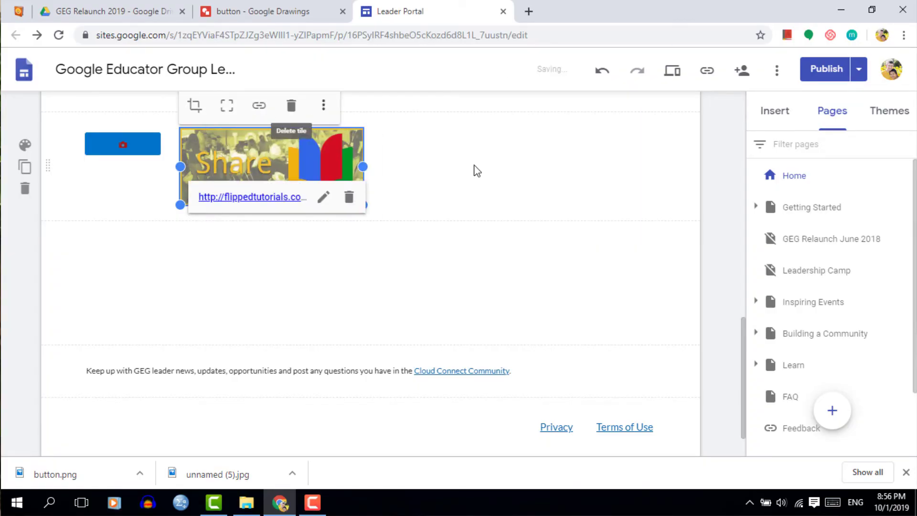
pyautogui.click(476, 171)
pyautogui.scroll(3, 476, 171)
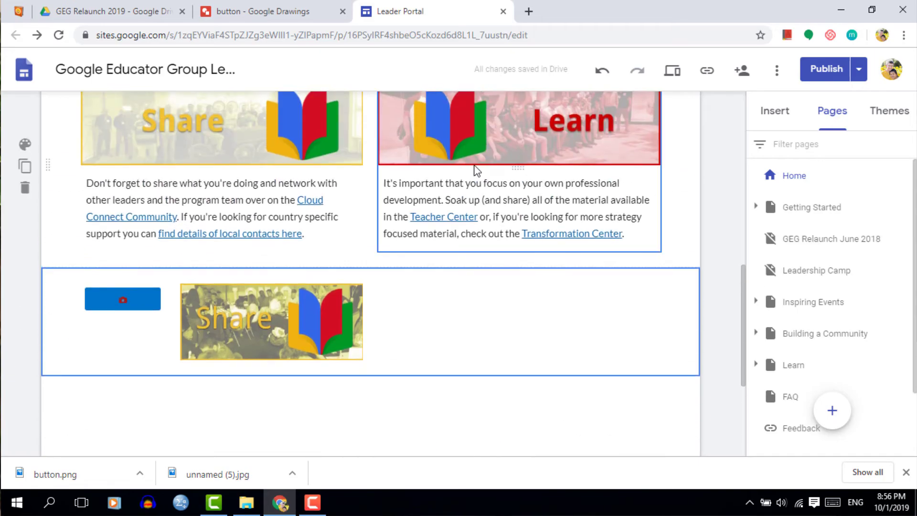
pyautogui.scroll(4, 476, 171)
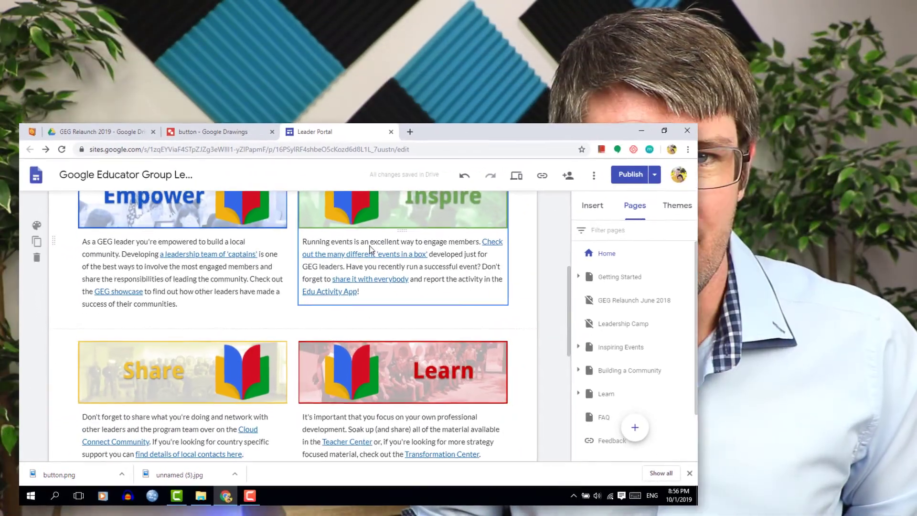
pyautogui.scroll(1, 371, 249)
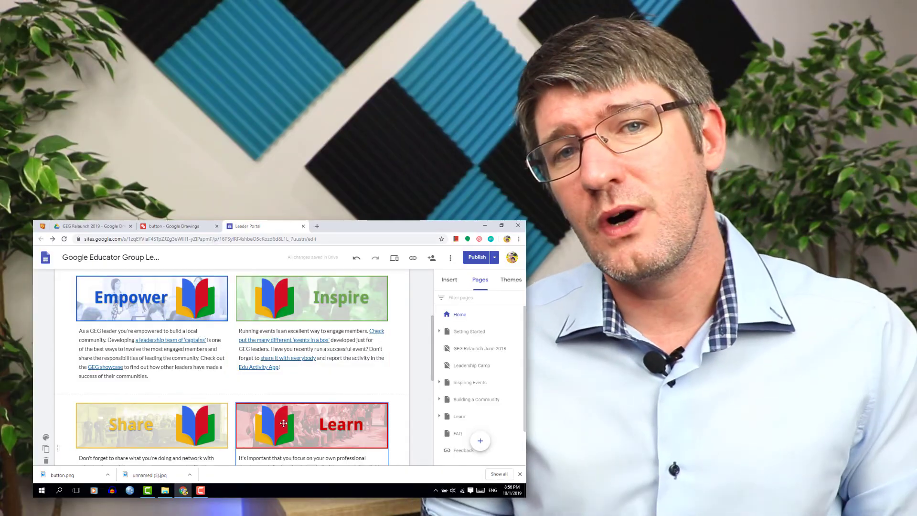
pyautogui.scroll(3, 284, 423)
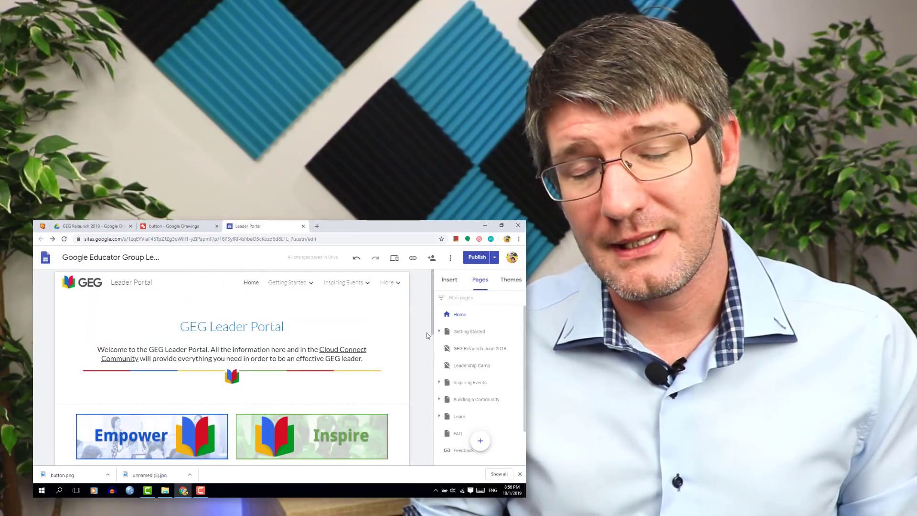
pyautogui.scroll(-5, 426, 346)
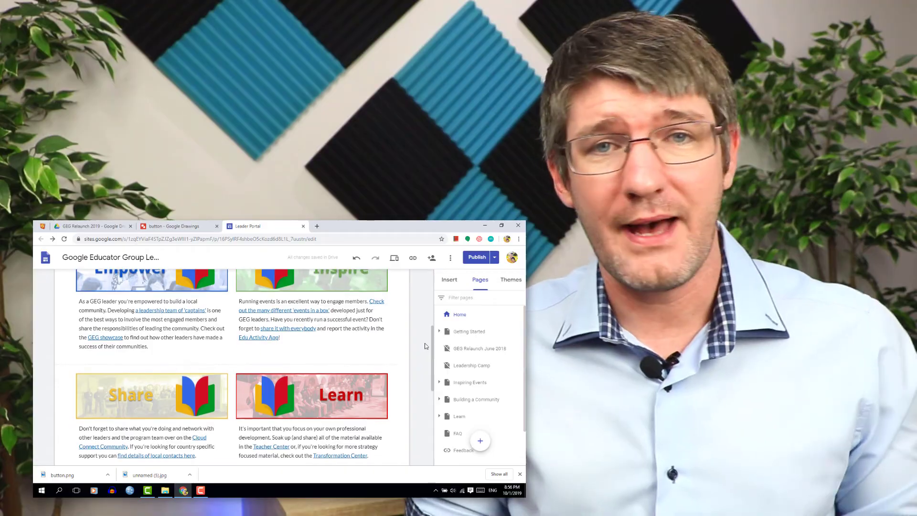